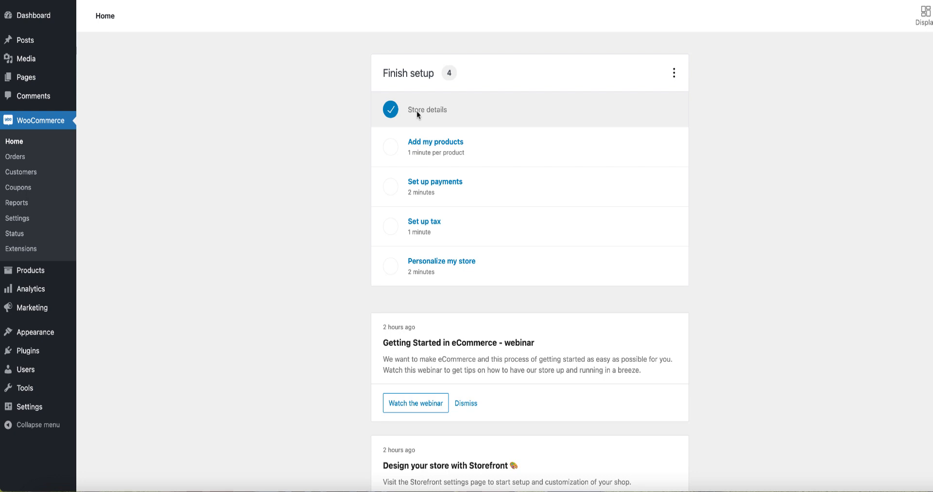
Start adding a store product from the Digital product template.
{"action": "left_click", "coordinate": [447, 147]}
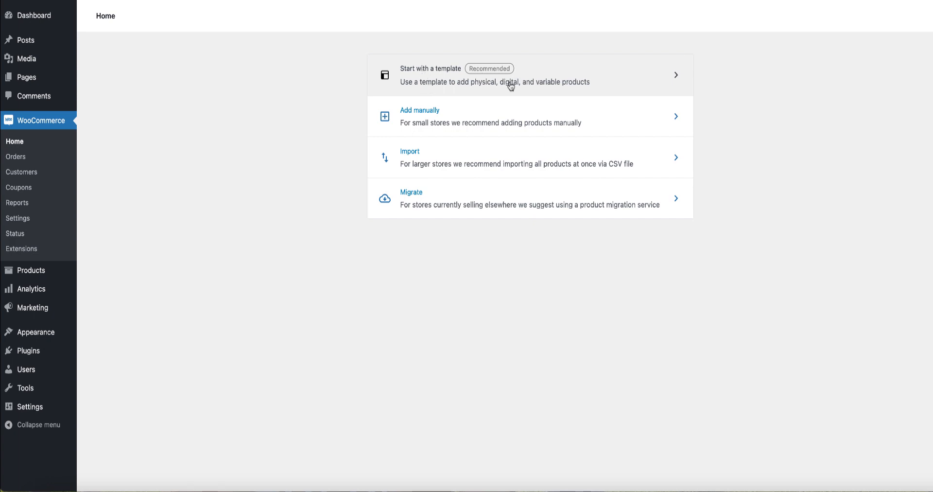
{"action": "left_click", "coordinate": [463, 87]}
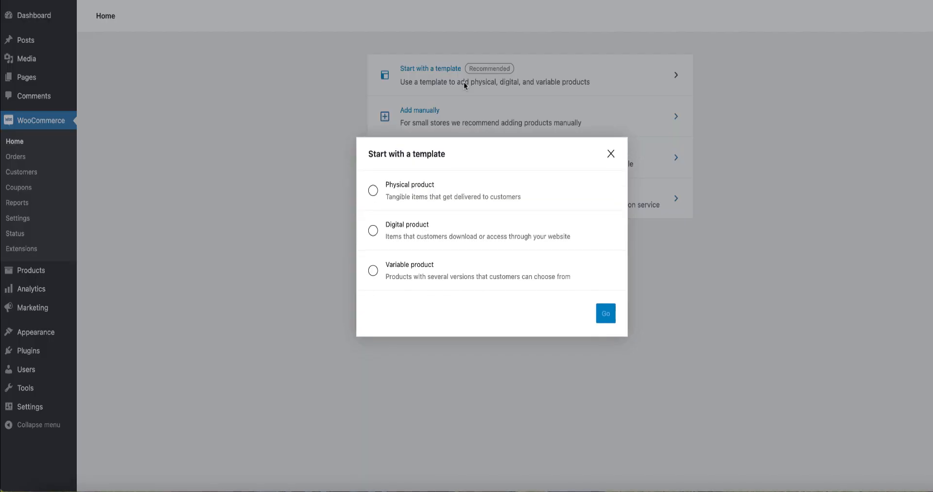
{"action": "left_click", "coordinate": [372, 232]}
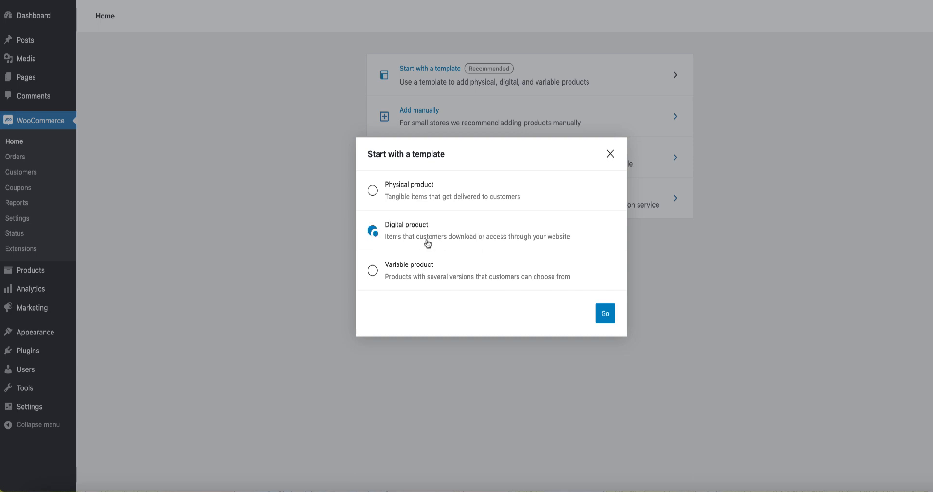
{"action": "left_click", "coordinate": [606, 315]}
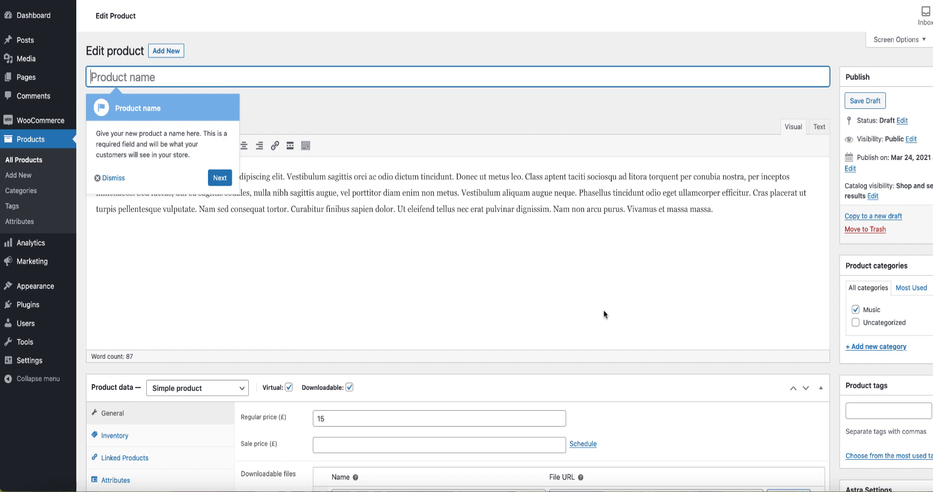
Name the product Test and publish it with the template's sample content.
{"action": "type", "text": "Test"}
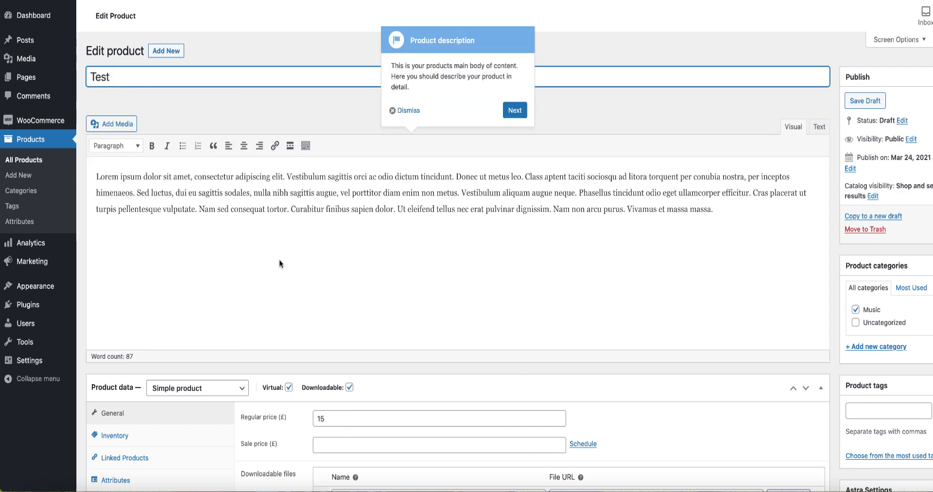
{"action": "scroll", "coordinate": [340, 252], "scroll_direction": "down", "scroll_amount": 2}
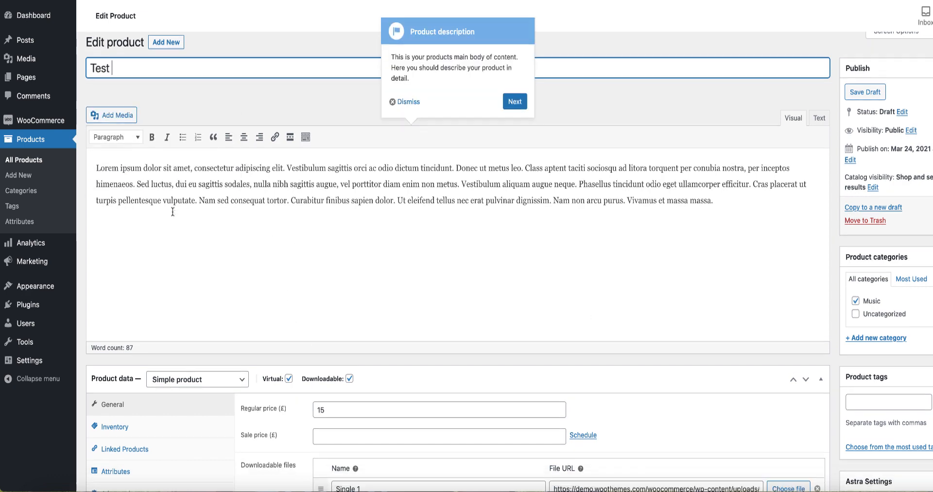
{"action": "scroll", "coordinate": [451, 282], "scroll_direction": "down", "scroll_amount": 6}
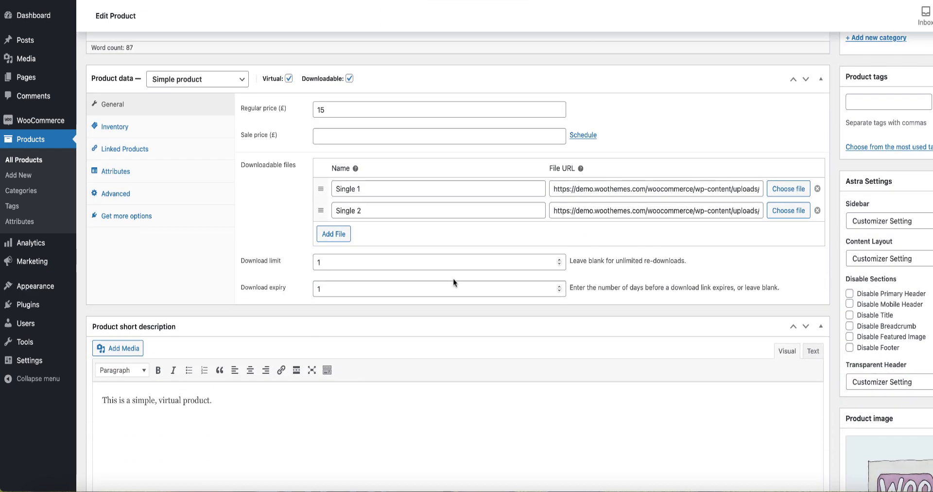
{"action": "scroll", "coordinate": [453, 279], "scroll_direction": "up", "scroll_amount": 7}
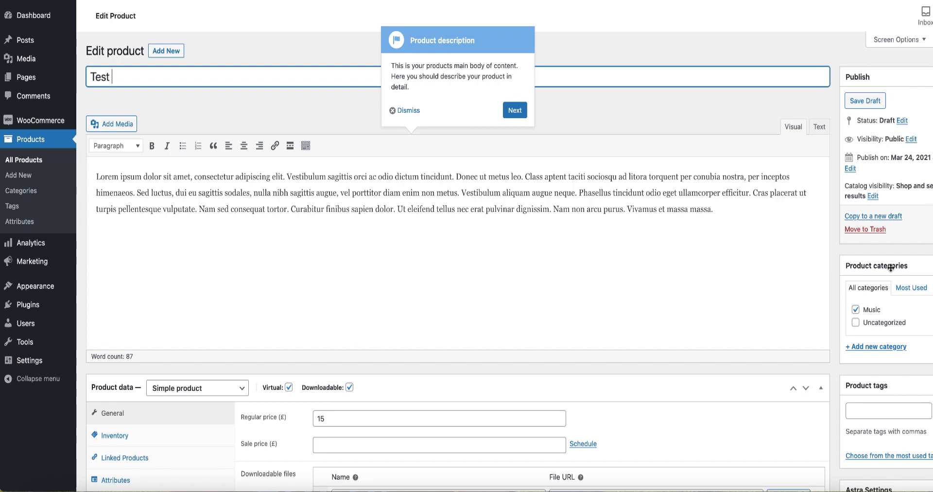
{"action": "left_click", "coordinate": [932, 229]}
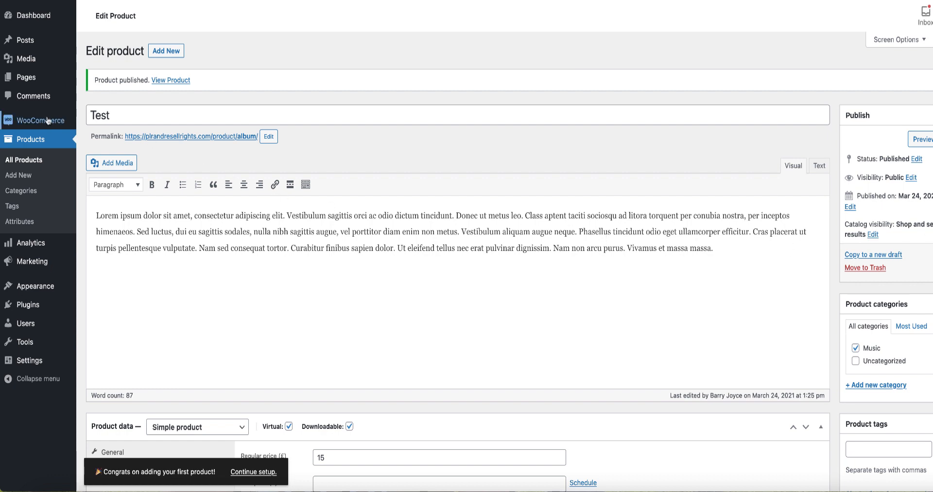
Return to the WooCommerce setup checklist and start the PayPal Payments setup under the payments task.
{"action": "mouse_move", "coordinate": [48, 120]}
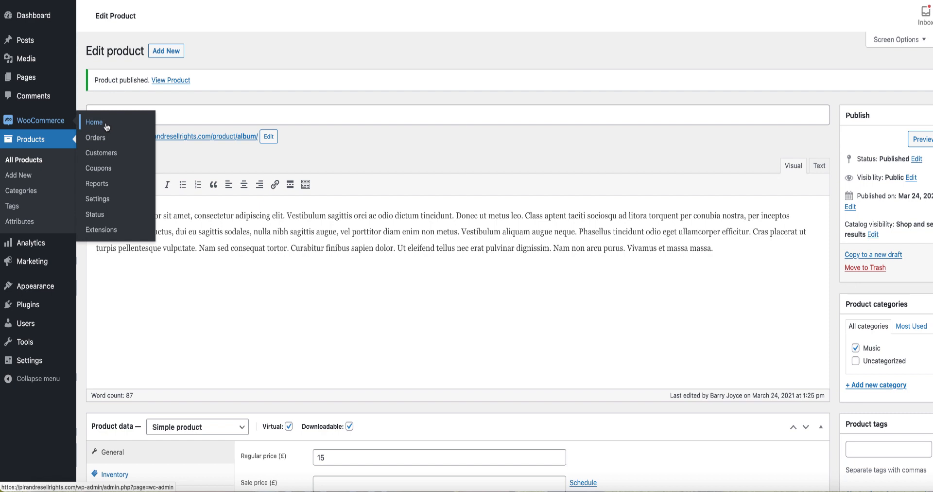
{"action": "left_click", "coordinate": [106, 127]}
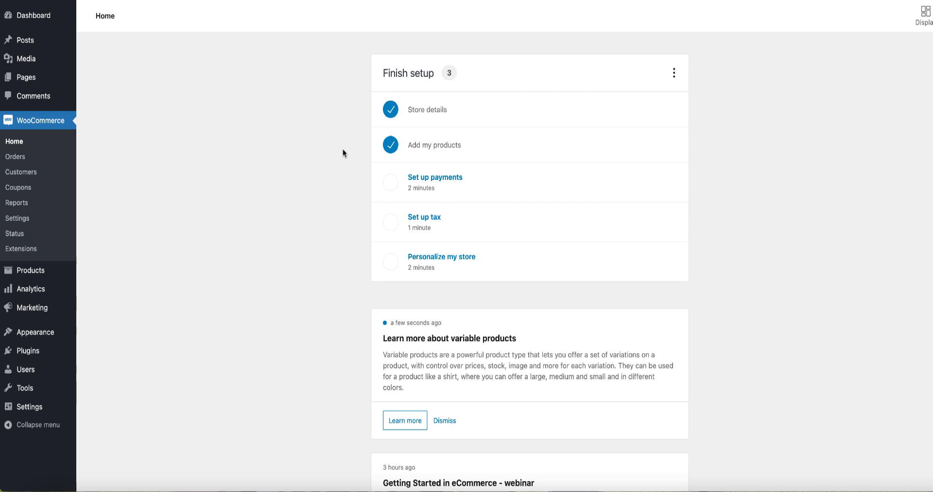
{"action": "left_click", "coordinate": [451, 182]}
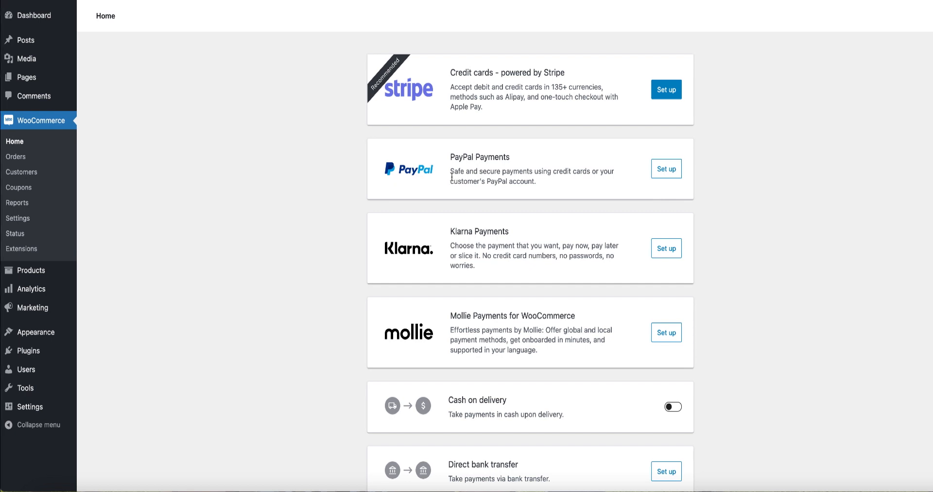
{"action": "scroll", "coordinate": [578, 170], "scroll_direction": "down", "scroll_amount": 1}
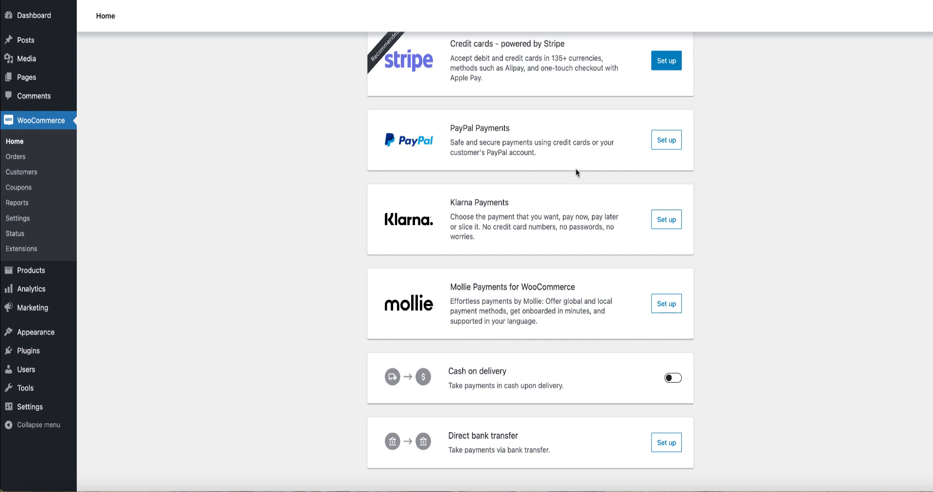
{"action": "scroll", "coordinate": [575, 169], "scroll_direction": "up", "scroll_amount": 1}
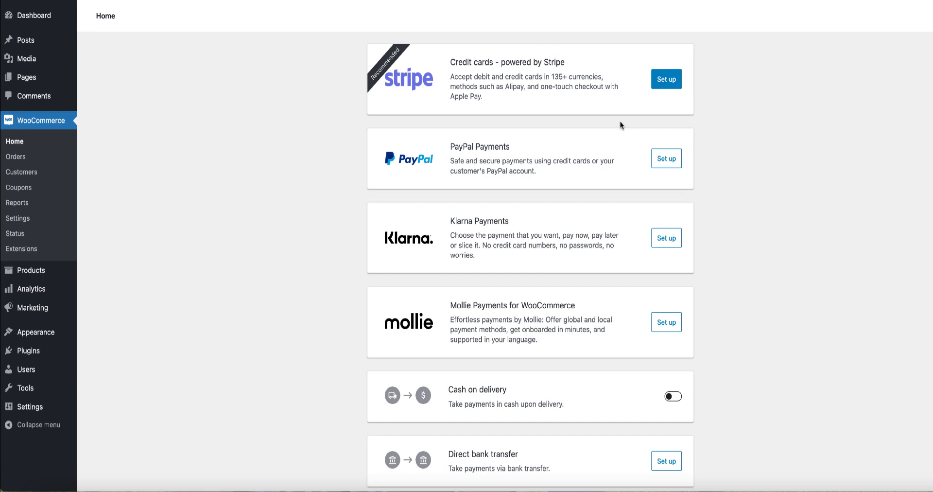
{"action": "left_click", "coordinate": [667, 160]}
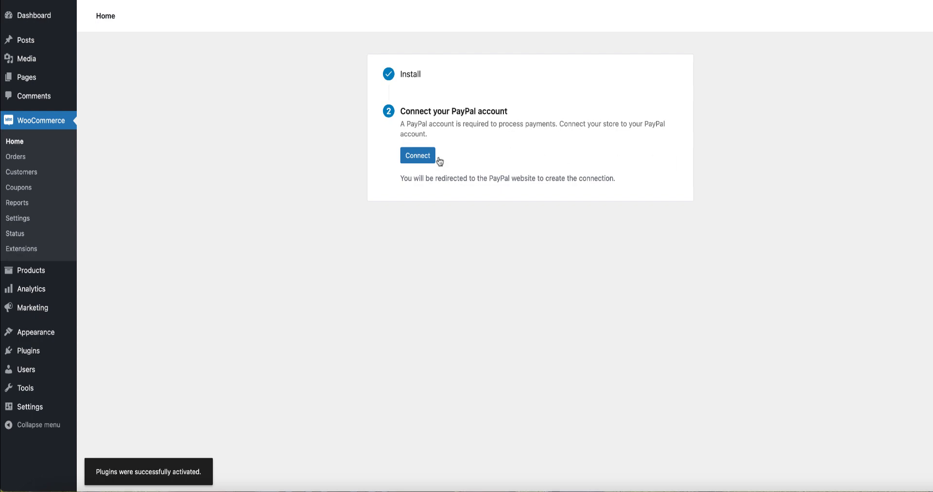
Begin connecting a PayPal account by submitting the account's e-mail with United Kingdom as the country.
{"action": "left_click", "coordinate": [421, 156]}
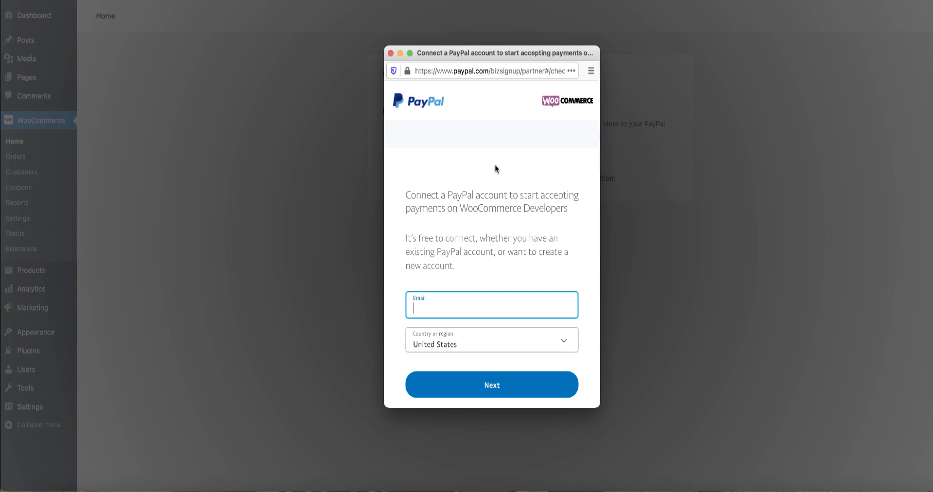
{"action": "type", "text": "..."}
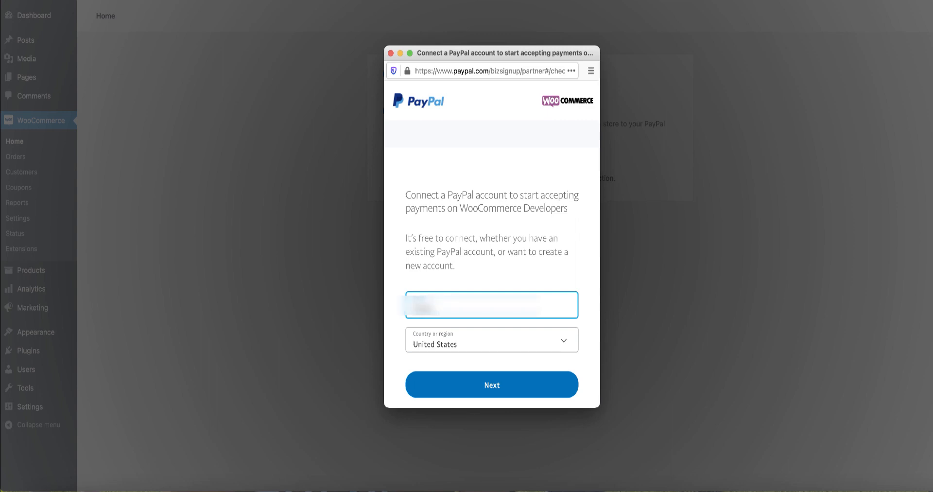
{"action": "type", "text": "..."}
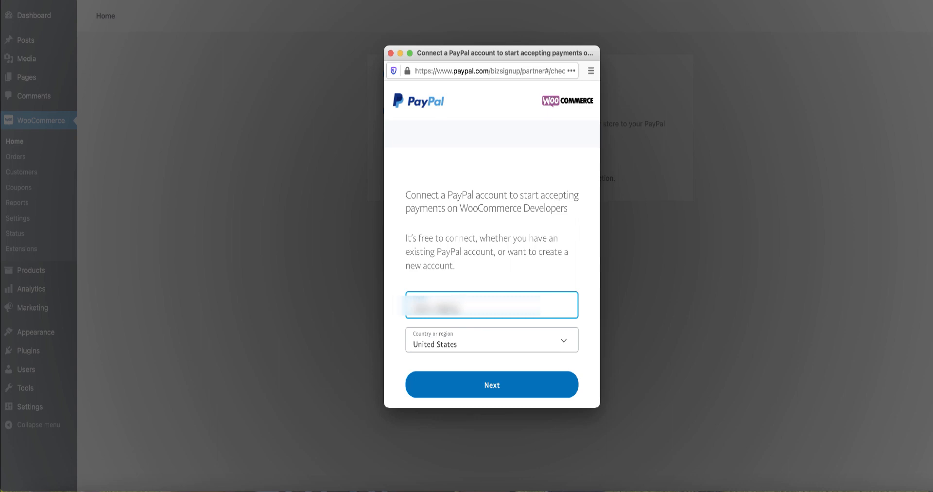
{"action": "type", "text": ".com"}
{"action": "left_click", "coordinate": [562, 345]}
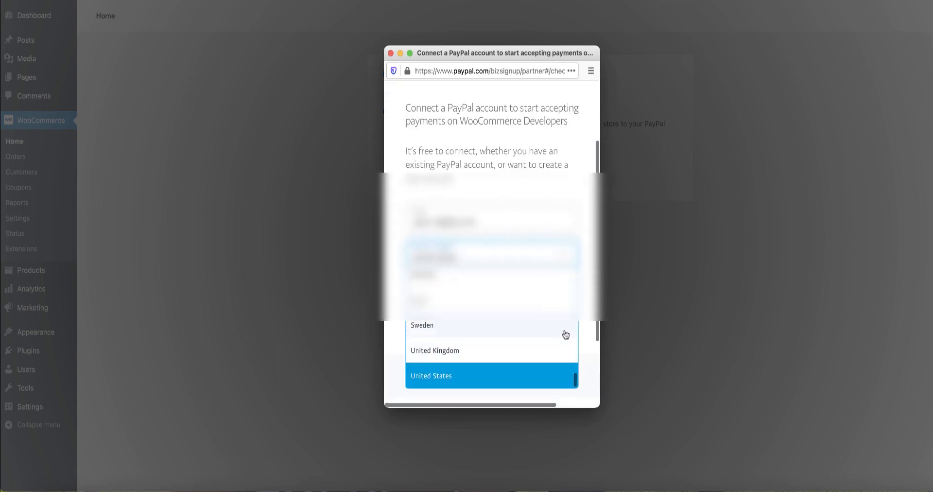
{"action": "scroll", "coordinate": [510, 326], "scroll_direction": "down", "scroll_amount": 2}
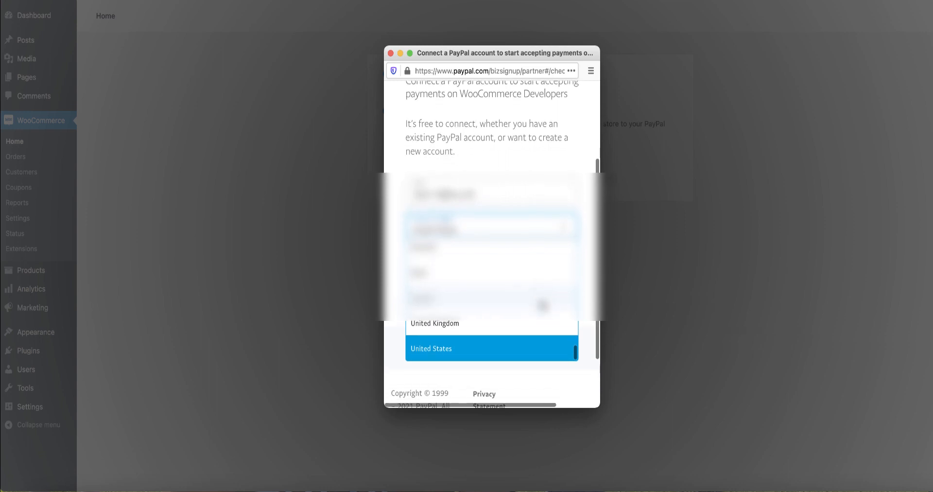
{"action": "left_click", "coordinate": [453, 323]}
{"action": "left_click", "coordinate": [492, 262]}
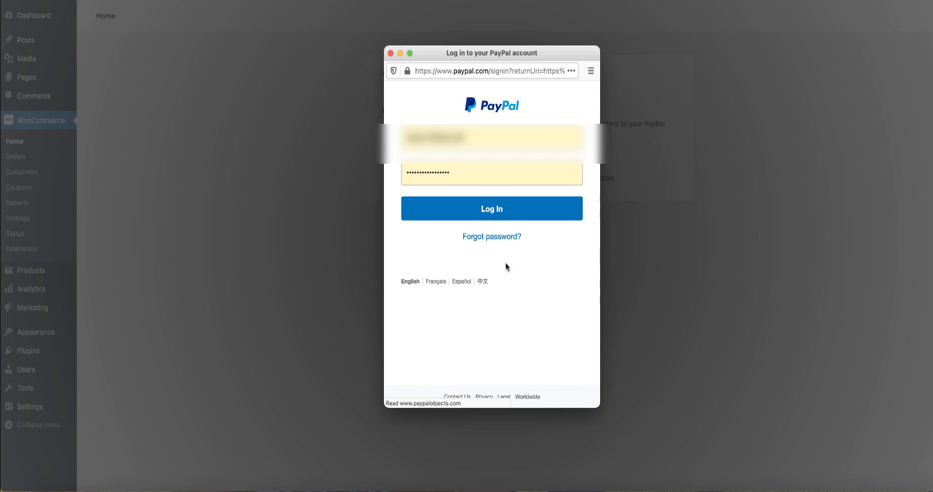
Log in to PayPal with the prefilled credentials, authorise the WooCommerce connection and go back to the store.
{"action": "left_click", "coordinate": [494, 212]}
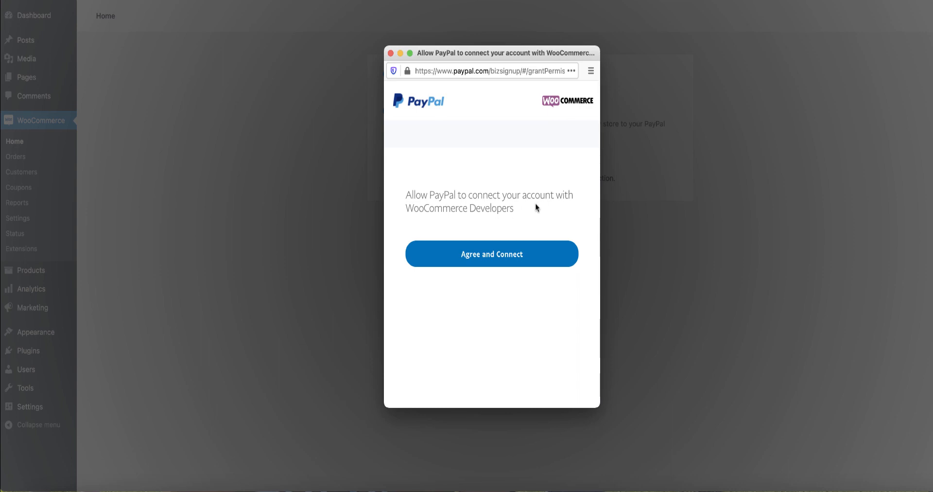
{"action": "left_click", "coordinate": [496, 265]}
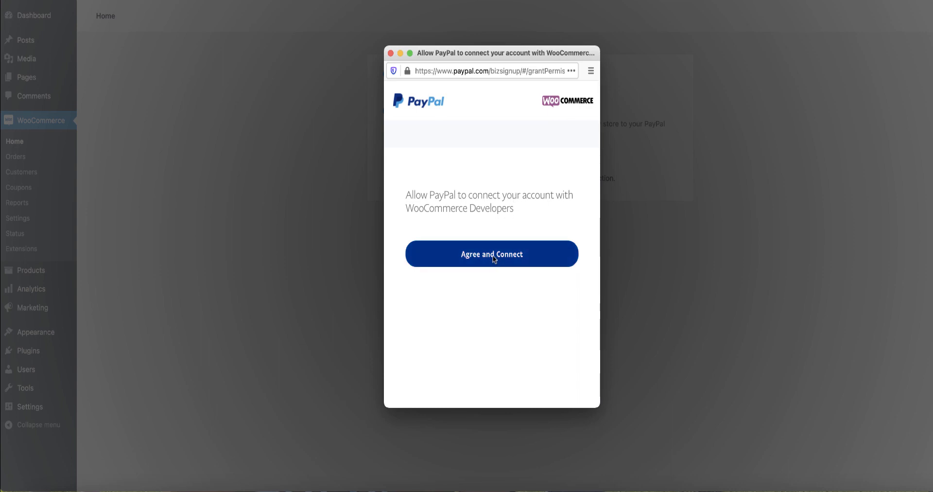
{"action": "left_click", "coordinate": [491, 255]}
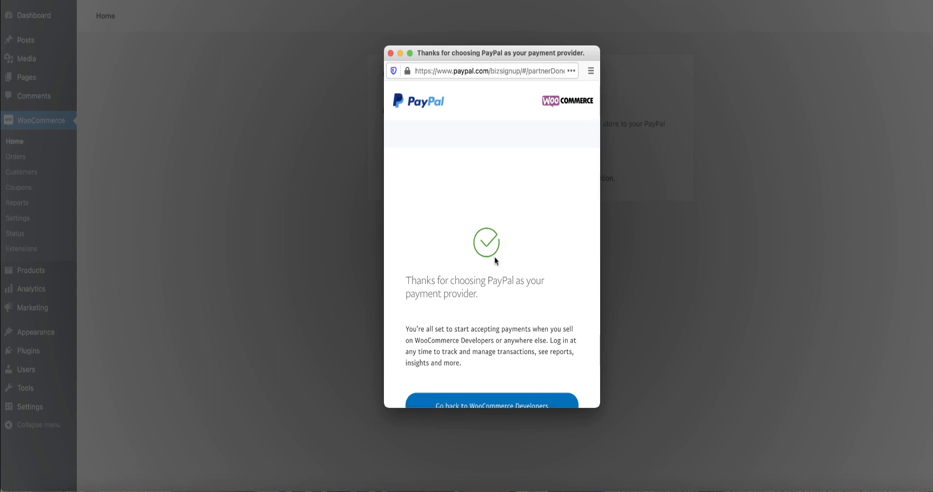
{"action": "scroll", "coordinate": [495, 257], "scroll_direction": "down", "scroll_amount": 3}
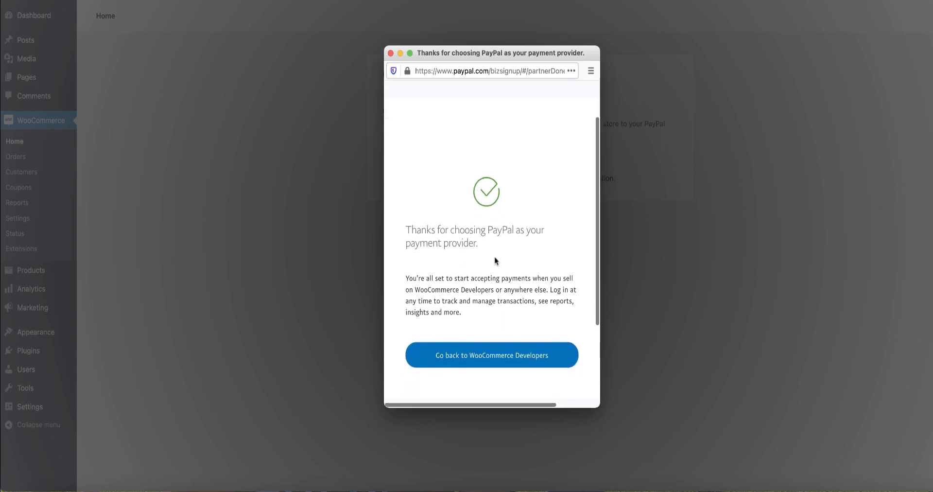
{"action": "left_click", "coordinate": [487, 359]}
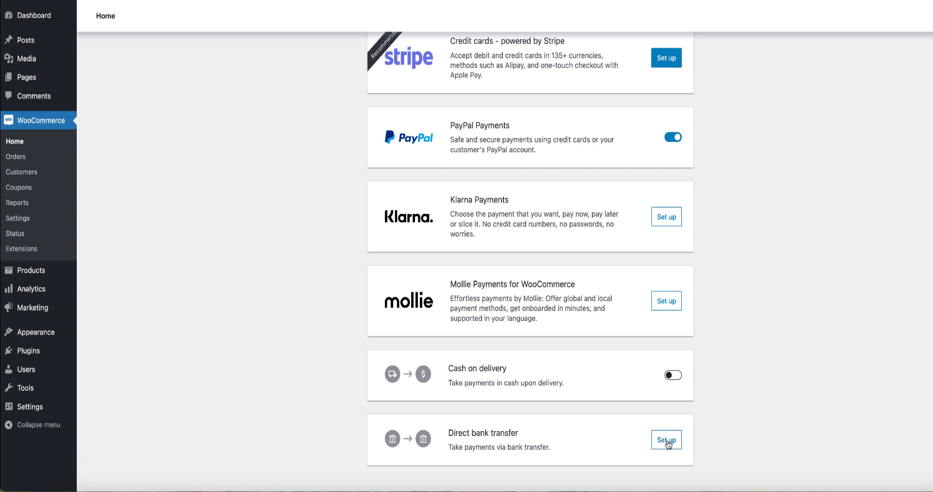
Try to save the direct bank transfer setup with all bank details left blank.
{"action": "left_click", "coordinate": [667, 441]}
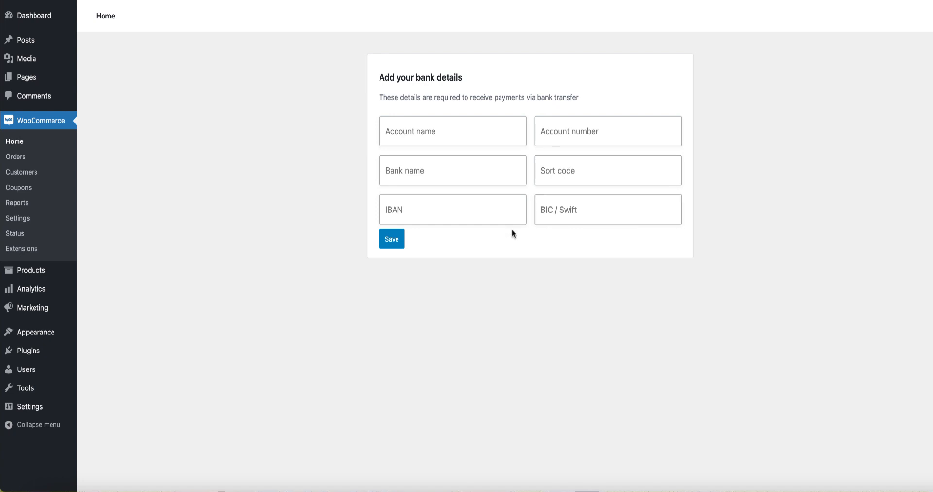
{"action": "left_click", "coordinate": [390, 240]}
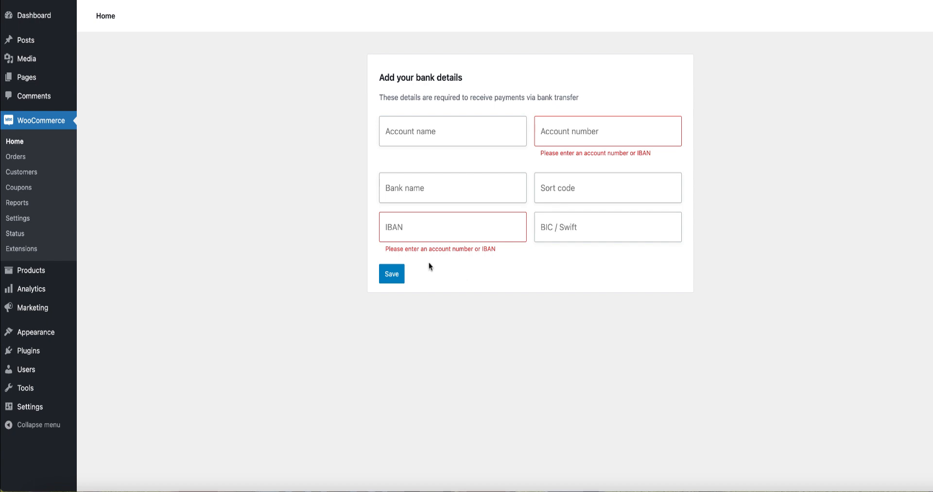
Return to the setup checklist and enable tax rates and calculations through the Set up tax task.
{"action": "left_click", "coordinate": [15, 145]}
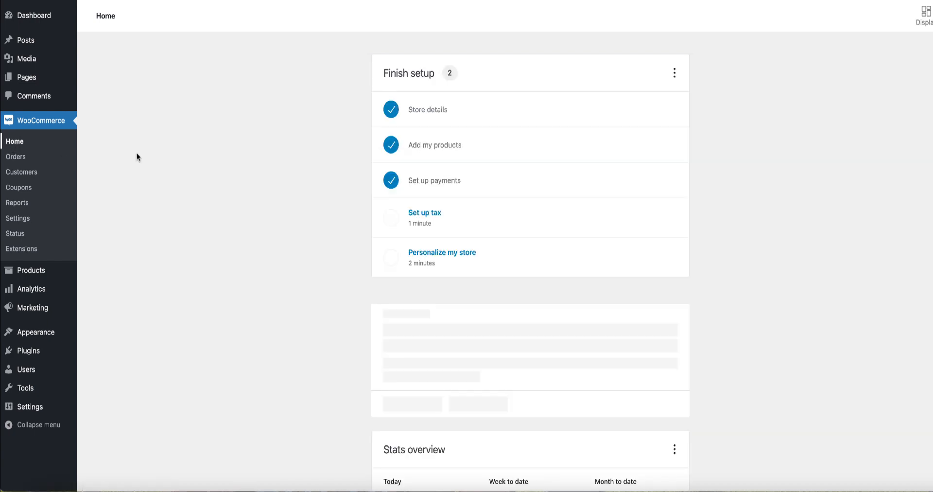
{"action": "scroll", "coordinate": [537, 211], "scroll_direction": "down", "scroll_amount": 1}
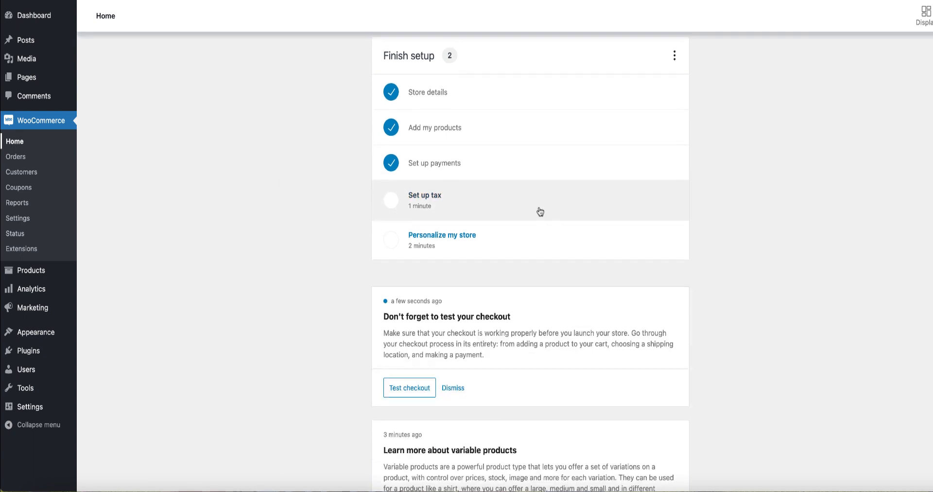
{"action": "left_click", "coordinate": [443, 184]}
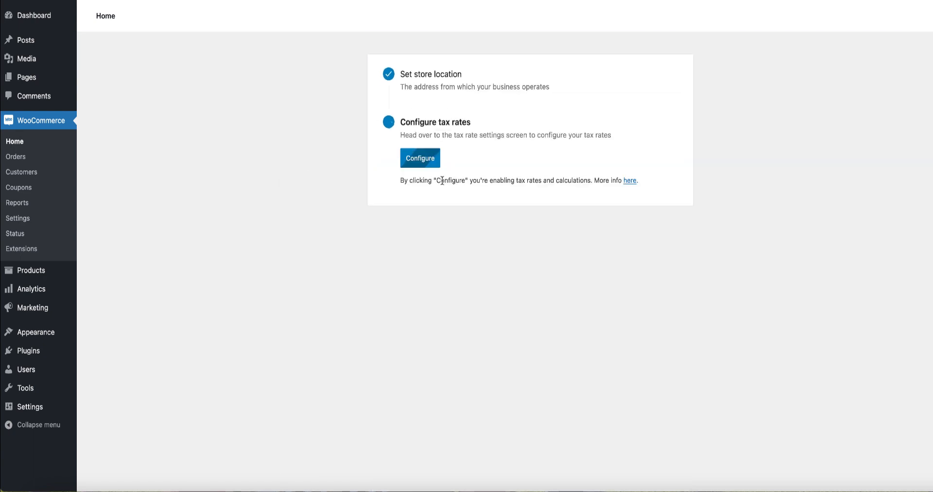
{"action": "left_click", "coordinate": [426, 165]}
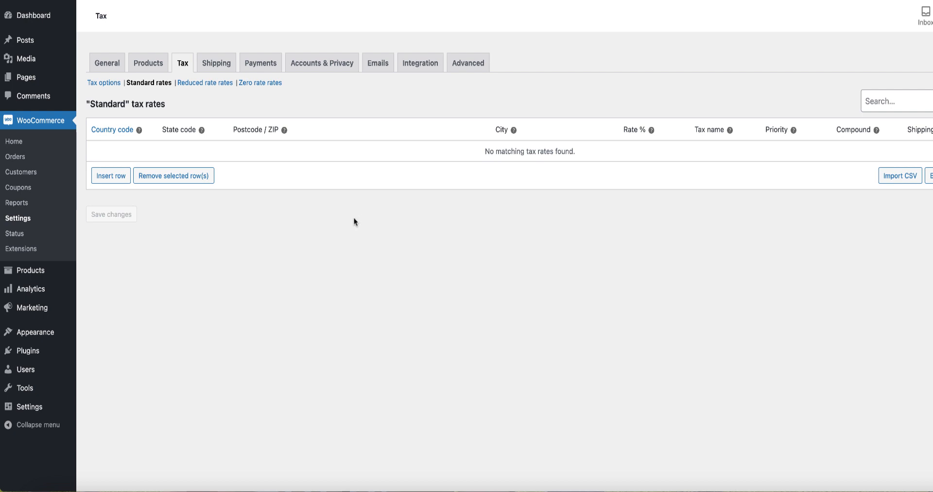
Add a standard tax rate row for United Kingdom (UK), leaving the other fields at their defaults, and save the changes.
{"action": "left_click", "coordinate": [113, 177]}
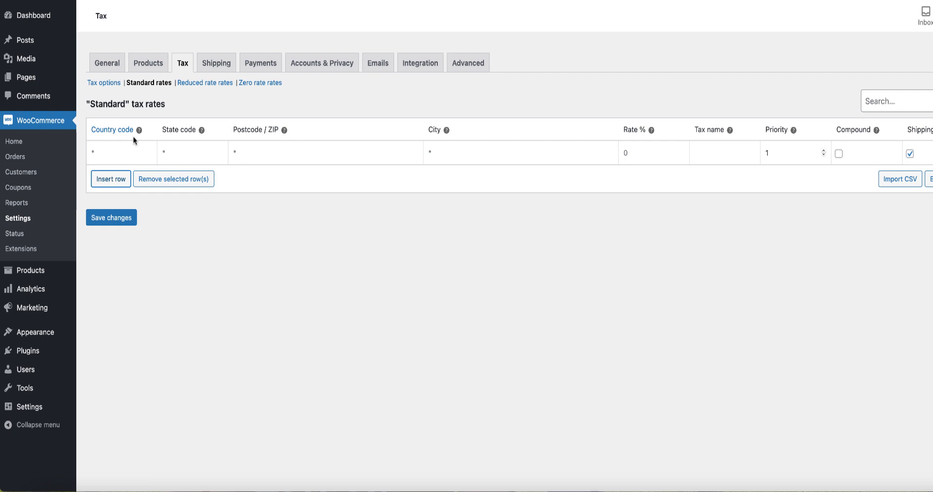
{"action": "mouse_move", "coordinate": [138, 129]}
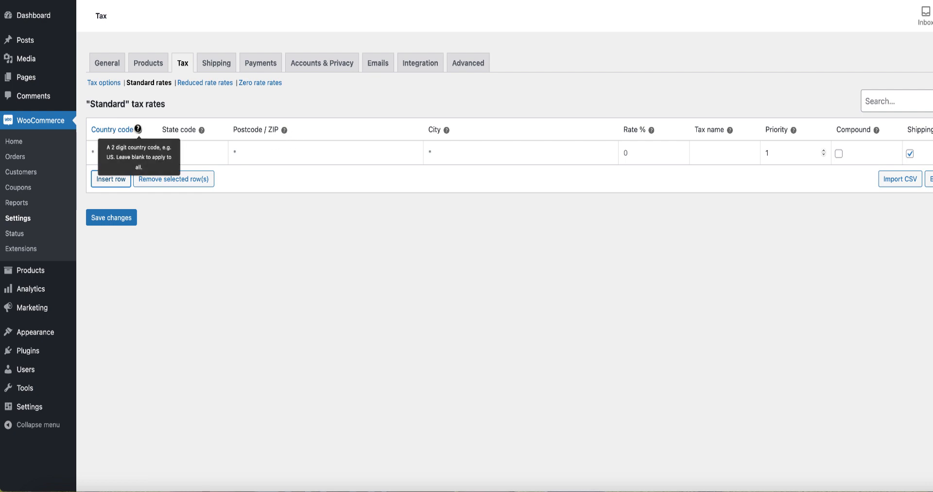
{"action": "left_click", "coordinate": [124, 151]}
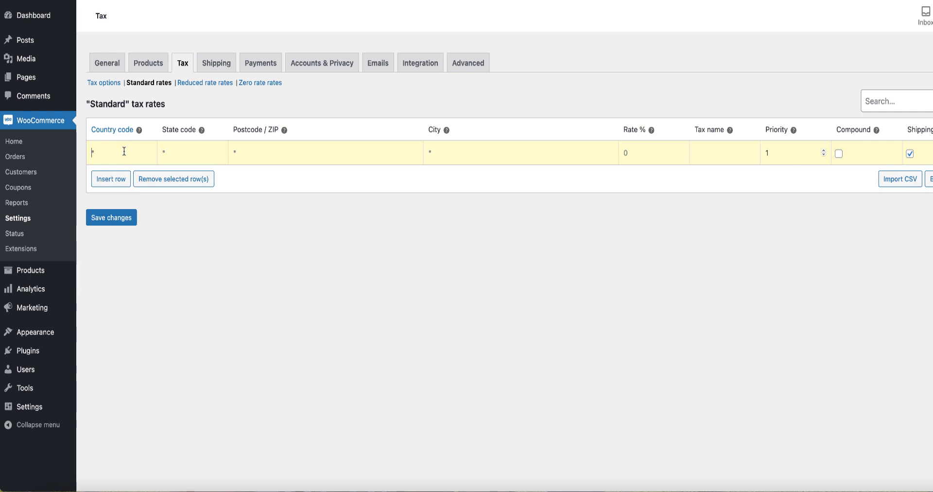
{"action": "type", "text": "UK"}
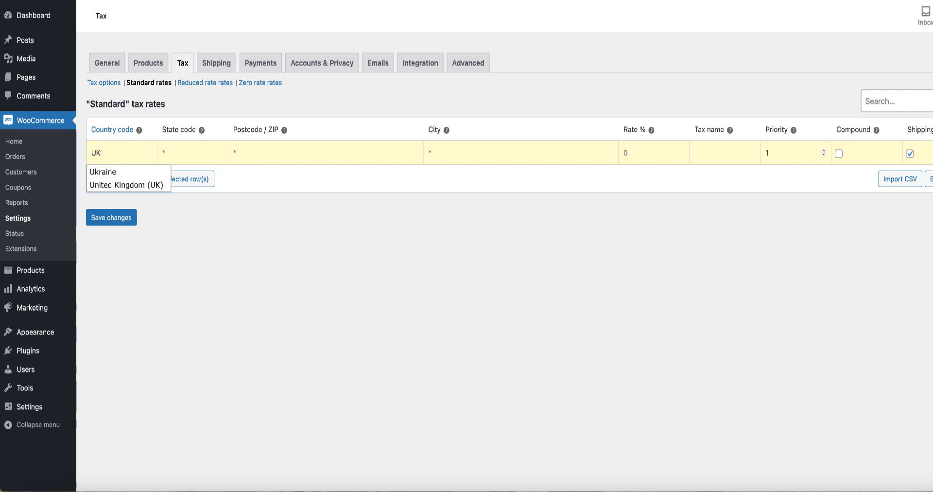
{"action": "left_click", "coordinate": [135, 186]}
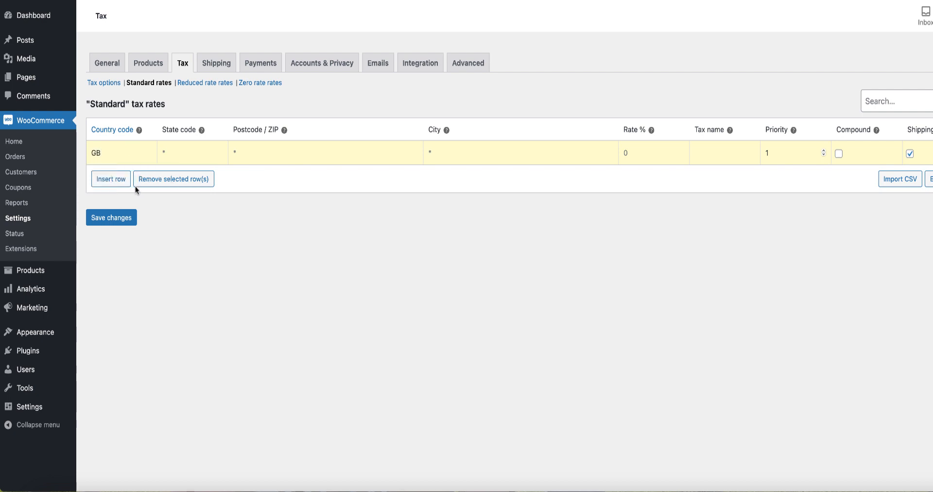
{"action": "mouse_move", "coordinate": [201, 131]}
{"action": "left_click", "coordinate": [125, 221]}
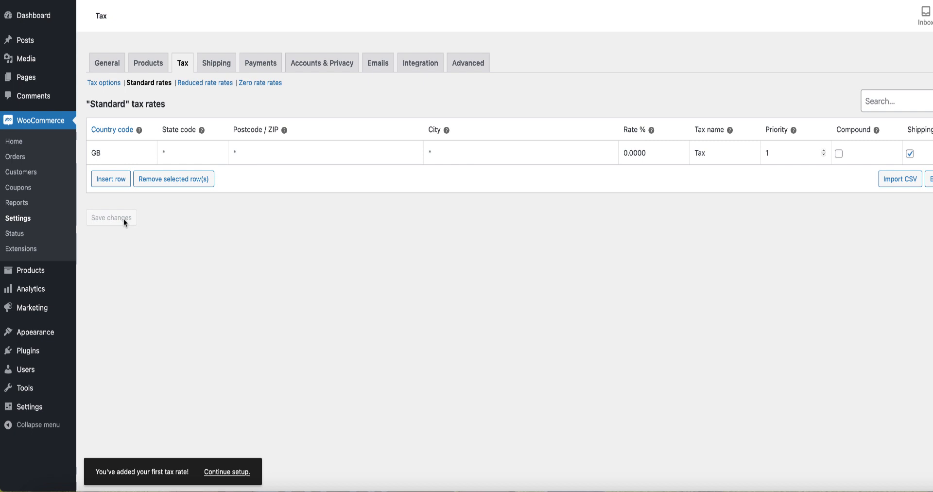
Return to the setup checklist and complete the Personalize my store task, creating a custom homepage and leaving the store notice blank.
{"action": "left_click", "coordinate": [15, 141]}
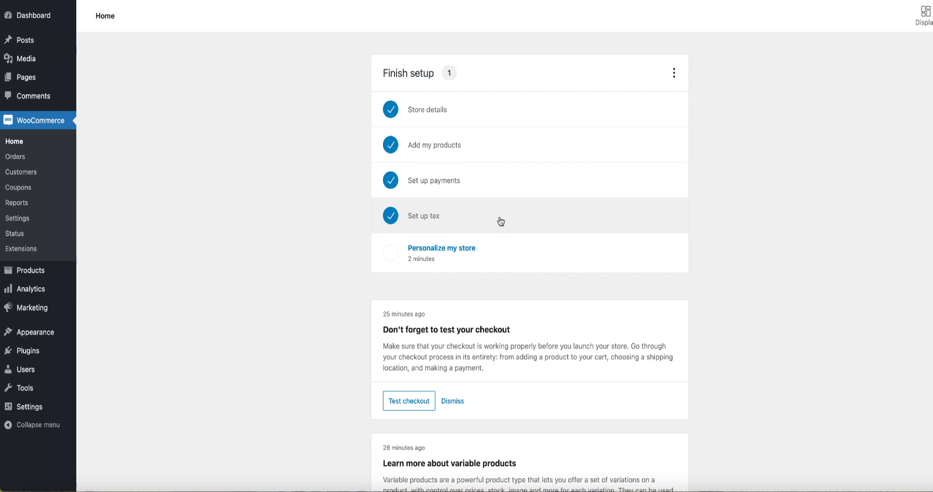
{"action": "left_click", "coordinate": [454, 251]}
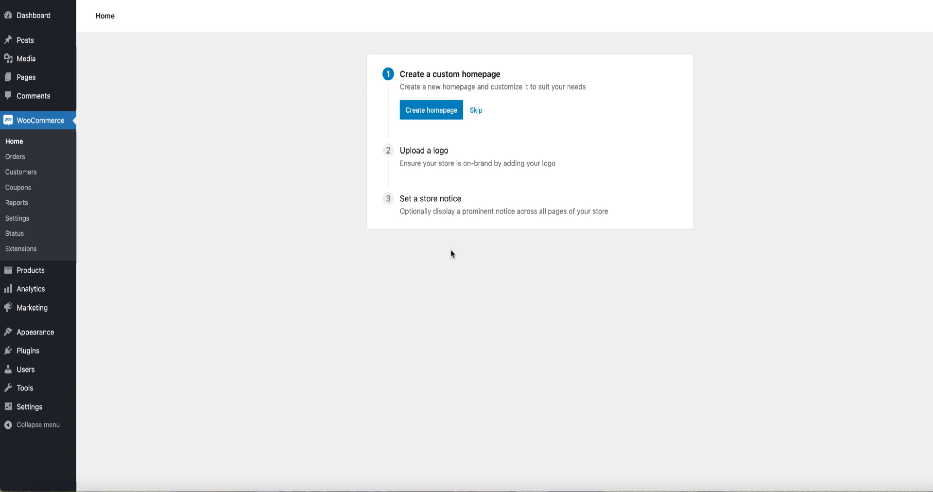
{"action": "left_click", "coordinate": [430, 112]}
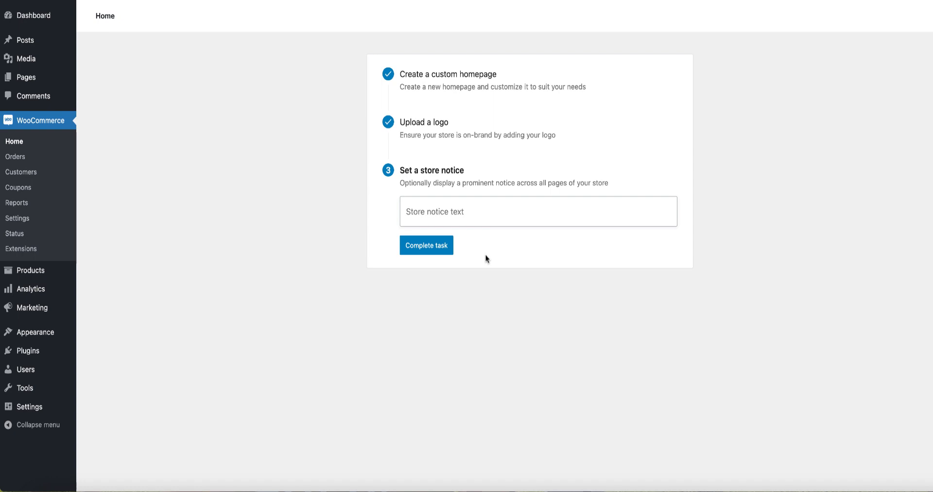
{"action": "left_click", "coordinate": [428, 250]}
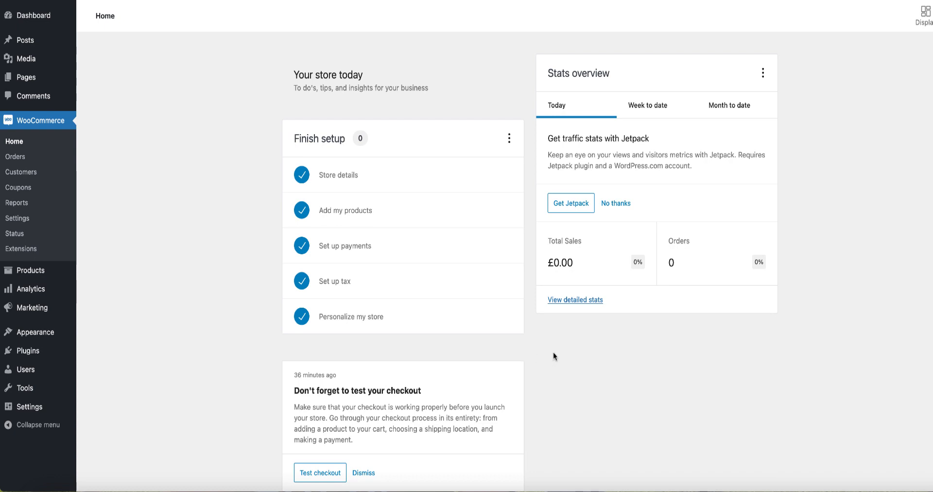
Review the finished setup checklist and the suggestion cards below it on the WooCommerce home page.
{"action": "scroll", "coordinate": [553, 353], "scroll_direction": "down", "scroll_amount": 1}
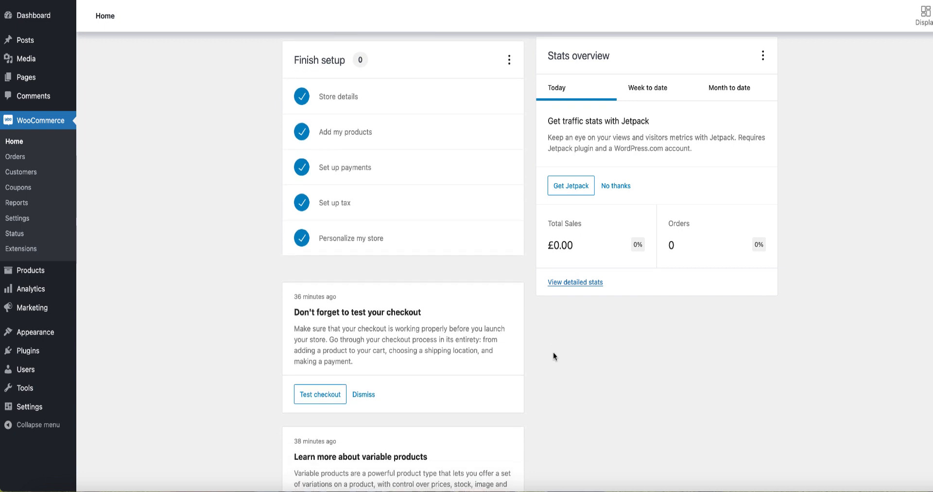
{"action": "scroll", "coordinate": [553, 356], "scroll_direction": "up", "scroll_amount": 1}
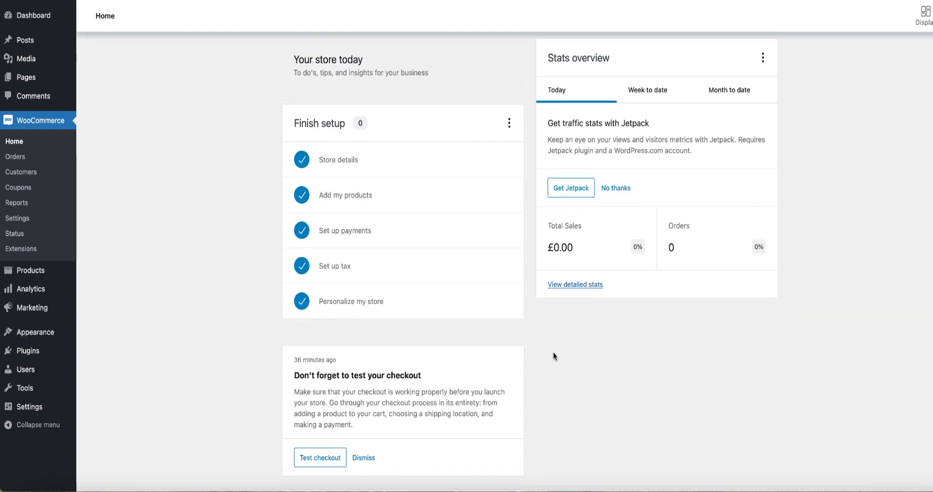
{"action": "scroll", "coordinate": [553, 353], "scroll_direction": "down", "scroll_amount": 10}
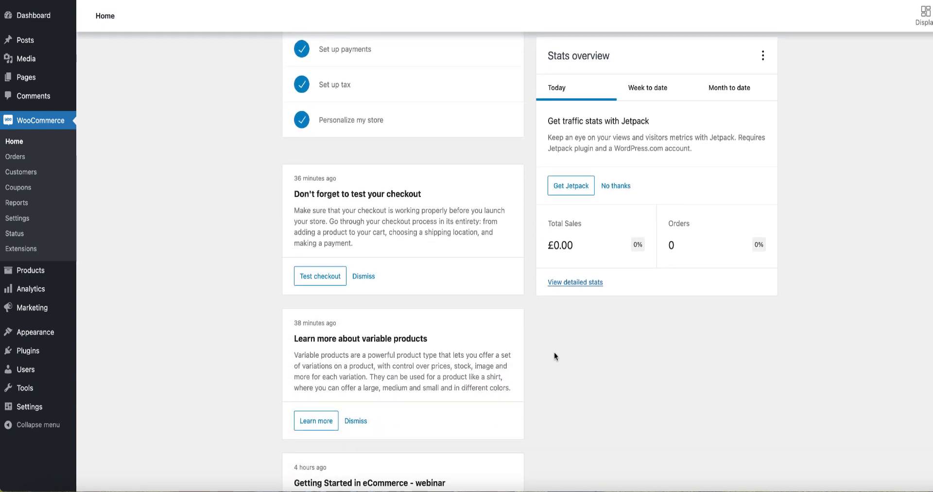
{"action": "scroll", "coordinate": [555, 352], "scroll_direction": "down", "scroll_amount": 5}
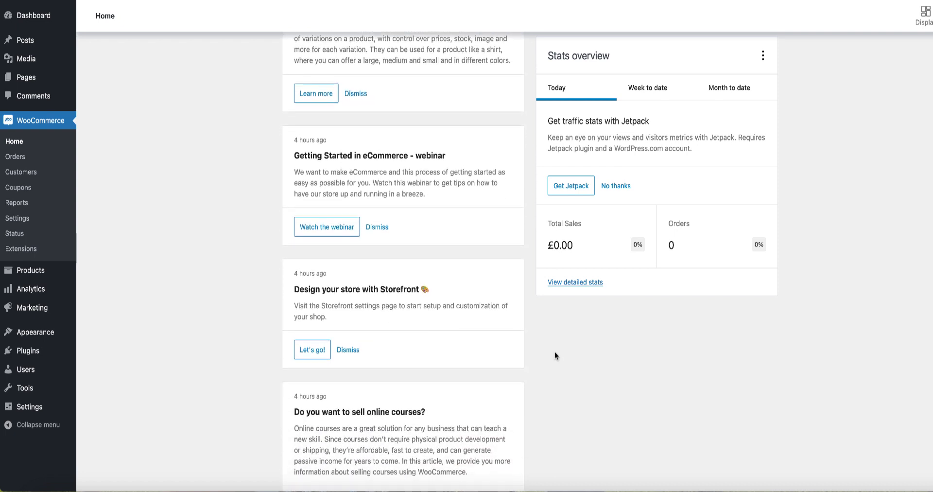
{"action": "scroll", "coordinate": [555, 351], "scroll_direction": "down", "scroll_amount": 10}
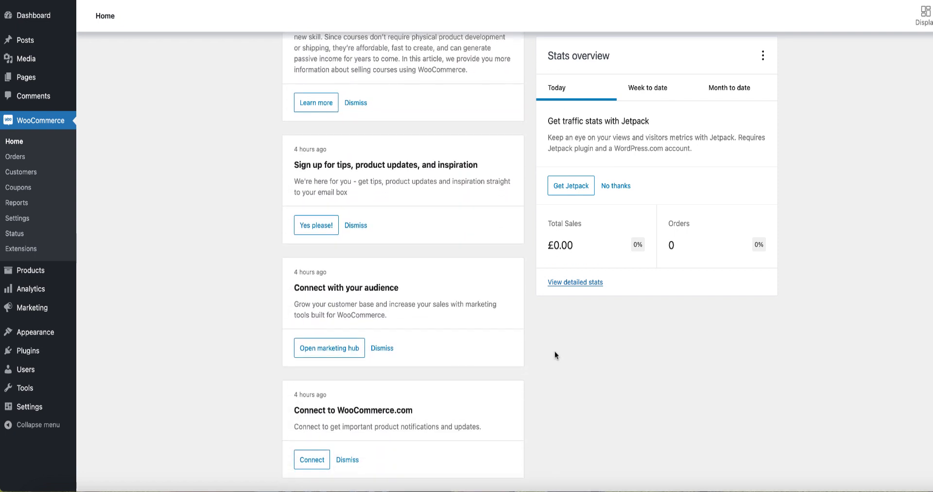
{"action": "scroll", "coordinate": [555, 351], "scroll_direction": "up", "scroll_amount": 2}
{"action": "scroll", "coordinate": [555, 351], "scroll_direction": "up", "scroll_amount": 9}
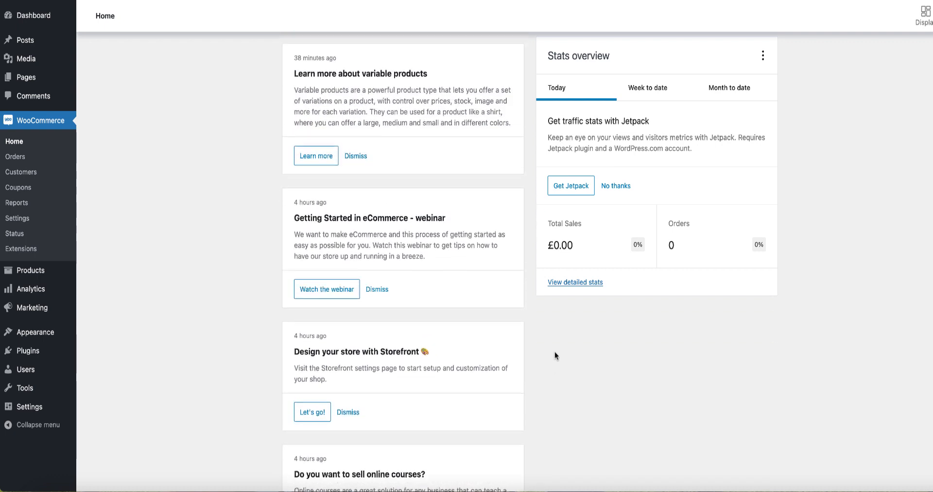
{"action": "scroll", "coordinate": [553, 351], "scroll_direction": "up", "scroll_amount": 7}
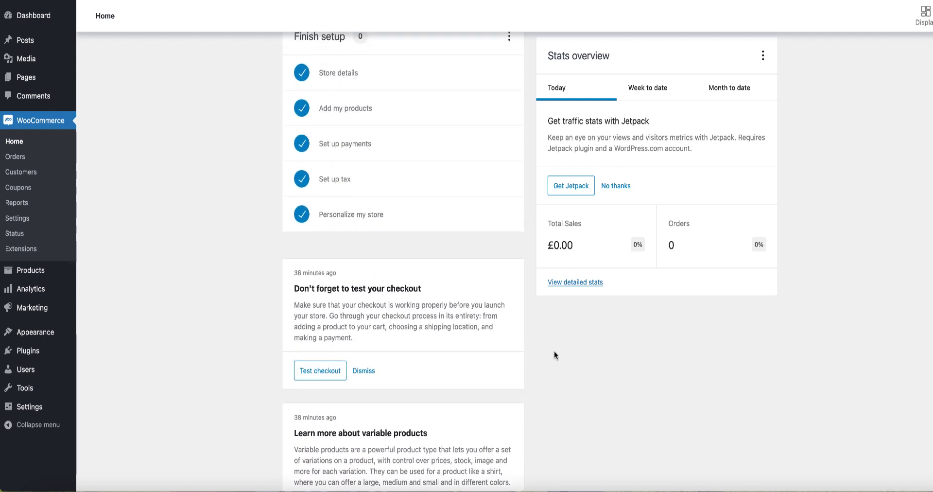
{"action": "scroll", "coordinate": [554, 351], "scroll_direction": "up", "scroll_amount": 1}
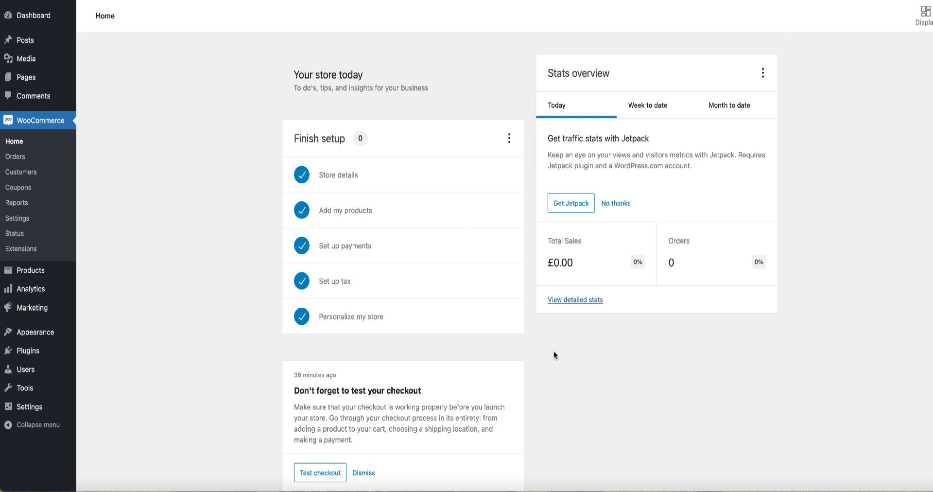